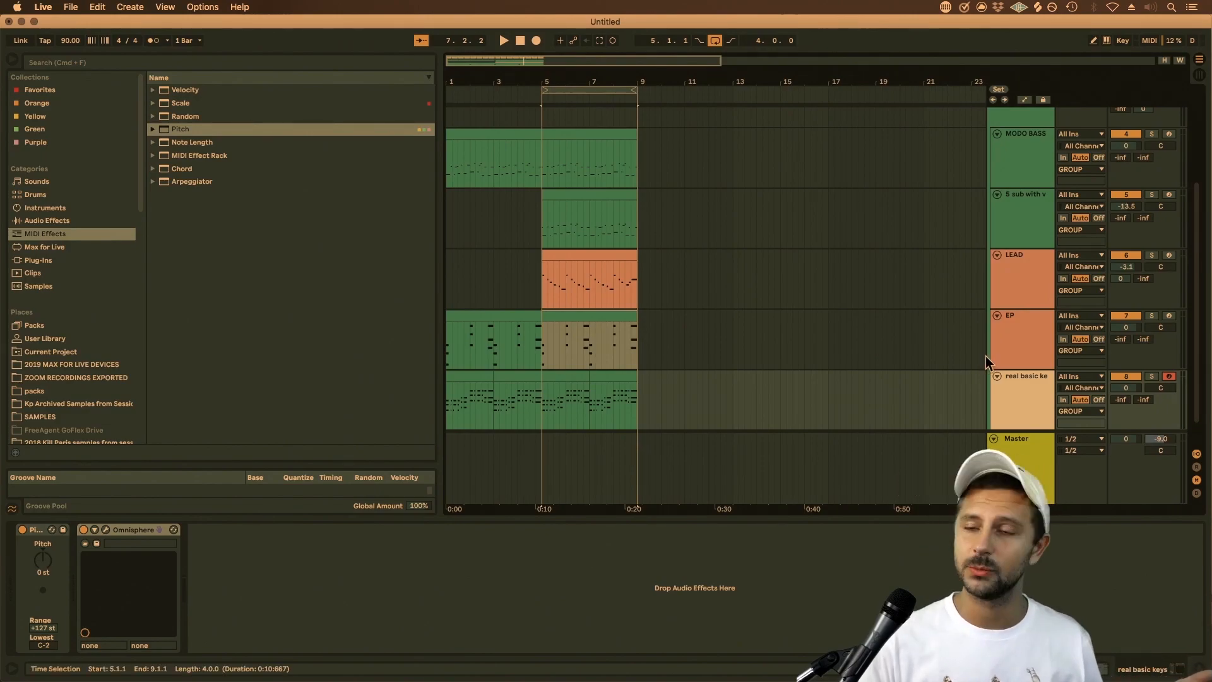
# Review the Pitch device's options and briefly show the existing MIDI mappings.
pyautogui.click(38, 536)
pyautogui.rightClick(41, 529)
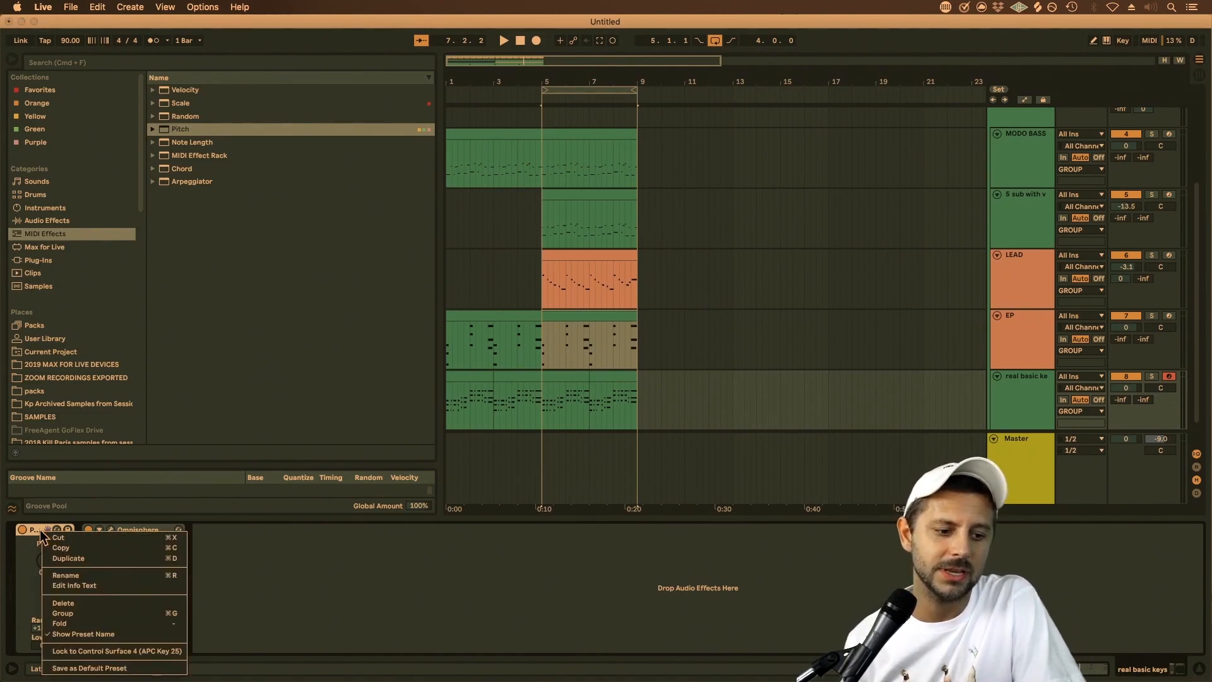
pyautogui.press('Escape')
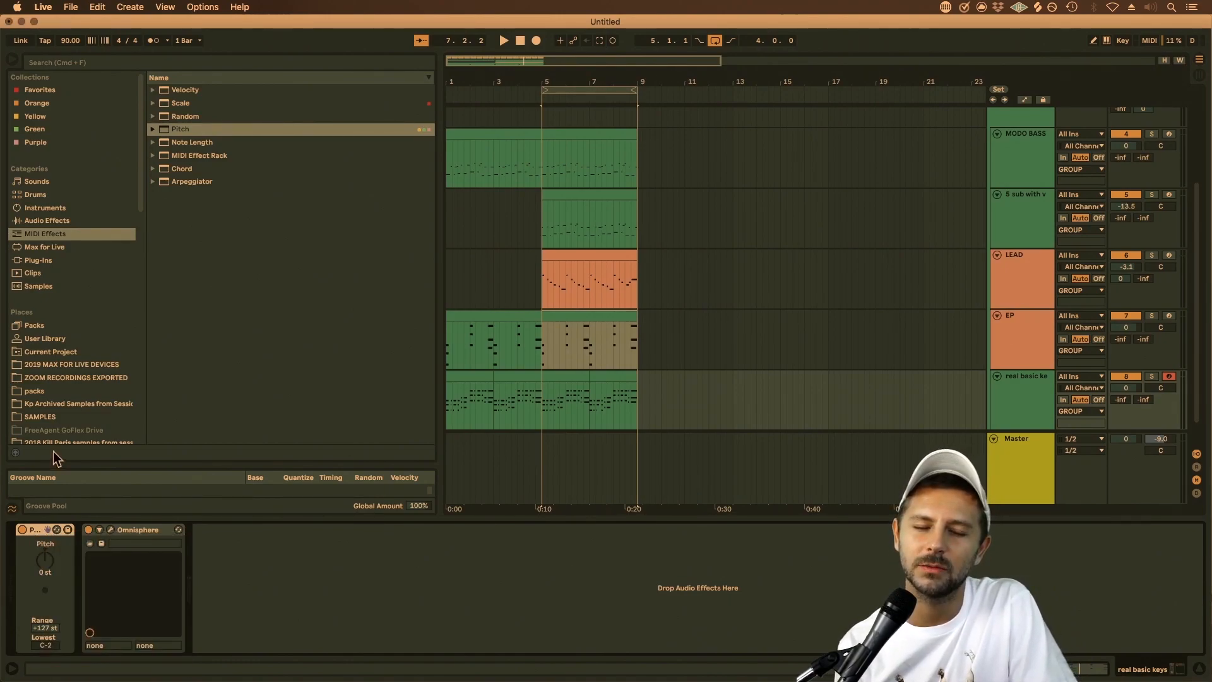
pyautogui.press('super+m')
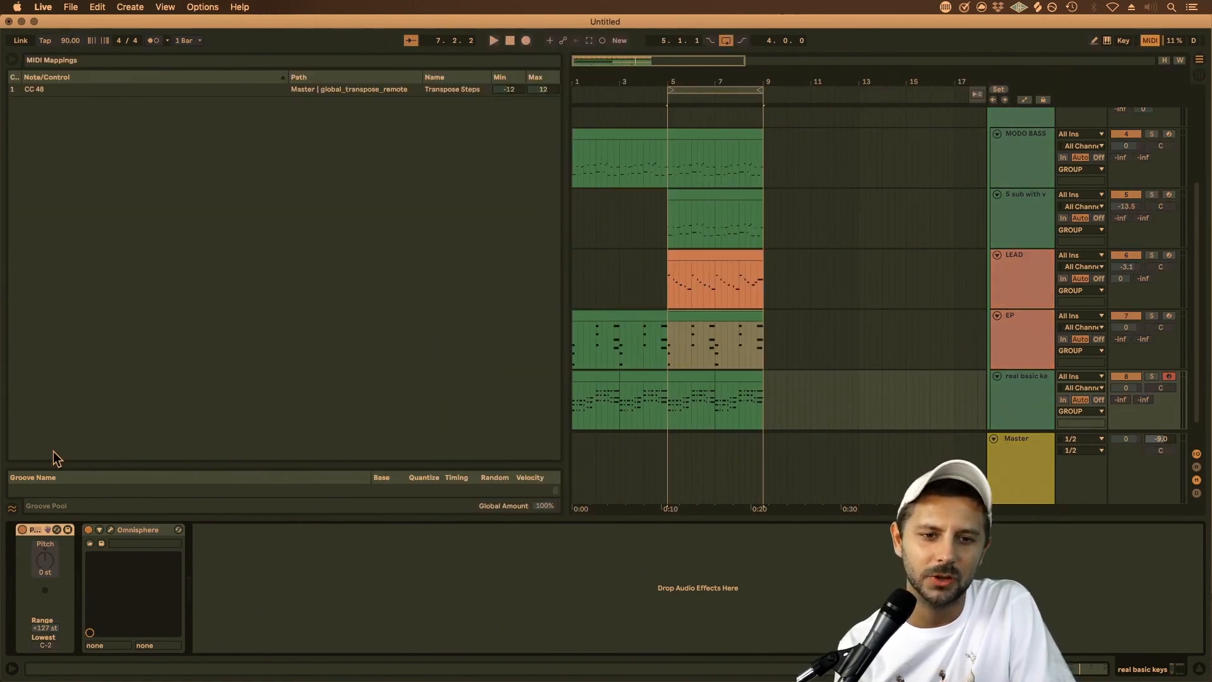
pyautogui.press('super+m')
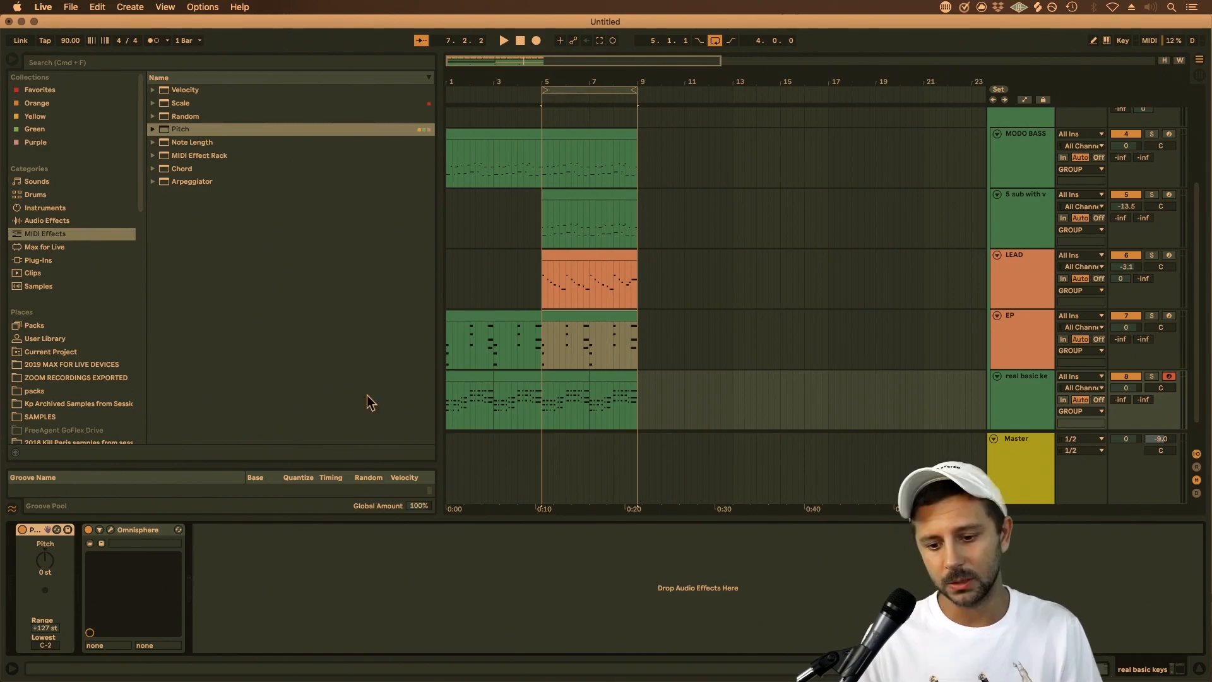
# Bring Chrome forward to read the Global Transpose 1.0 page on maxforlive.com.
pyautogui.click(787, 658)
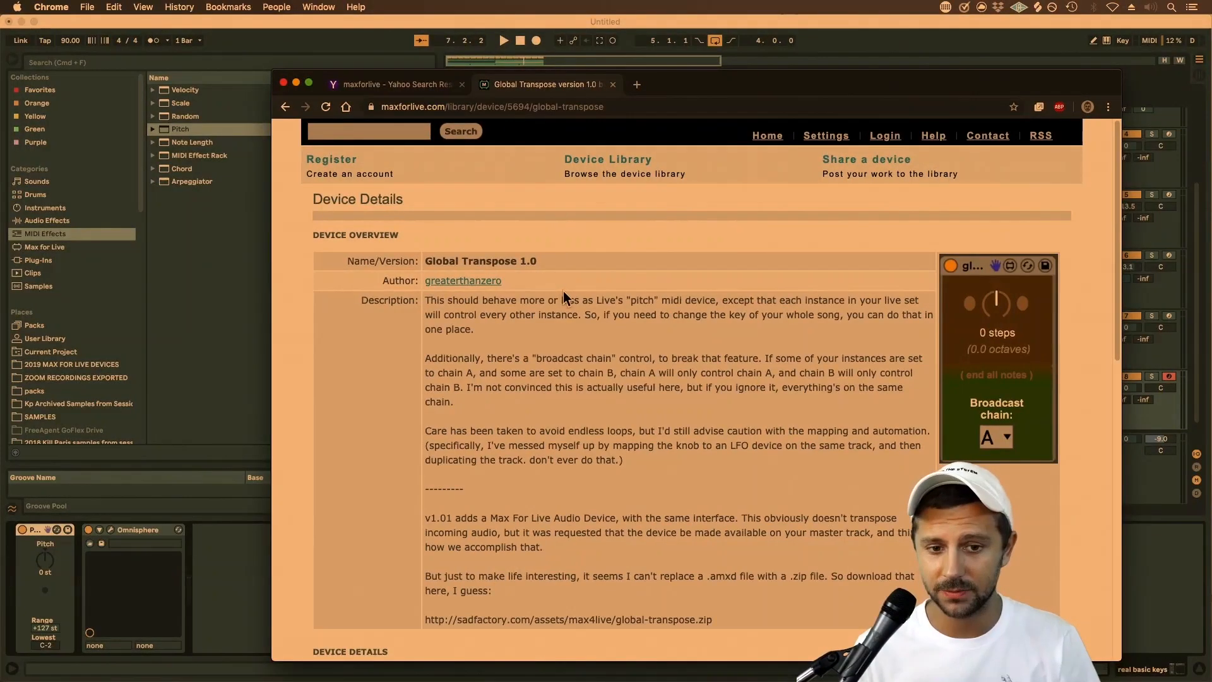
pyautogui.scroll(-1, 651, 379)
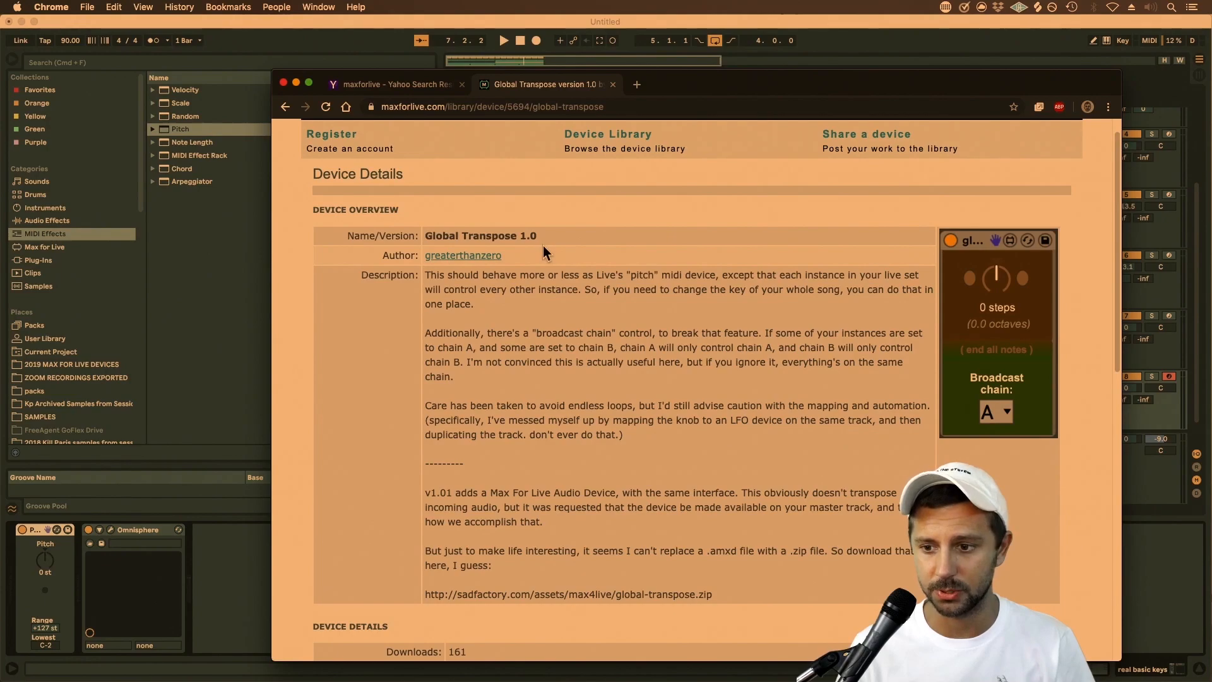
pyautogui.scroll(1, 664, 284)
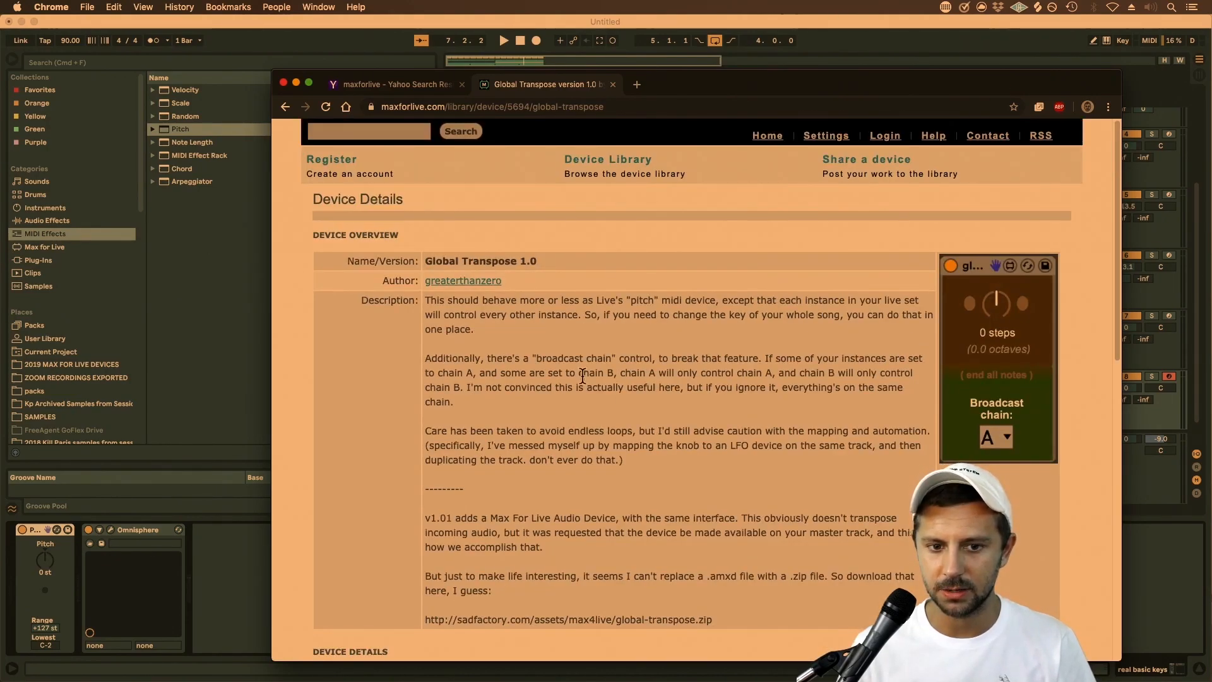
# Copy the EP track's Global Transpose device onto the Master track and check its broadcast chain choices.
pyautogui.click(891, 23)
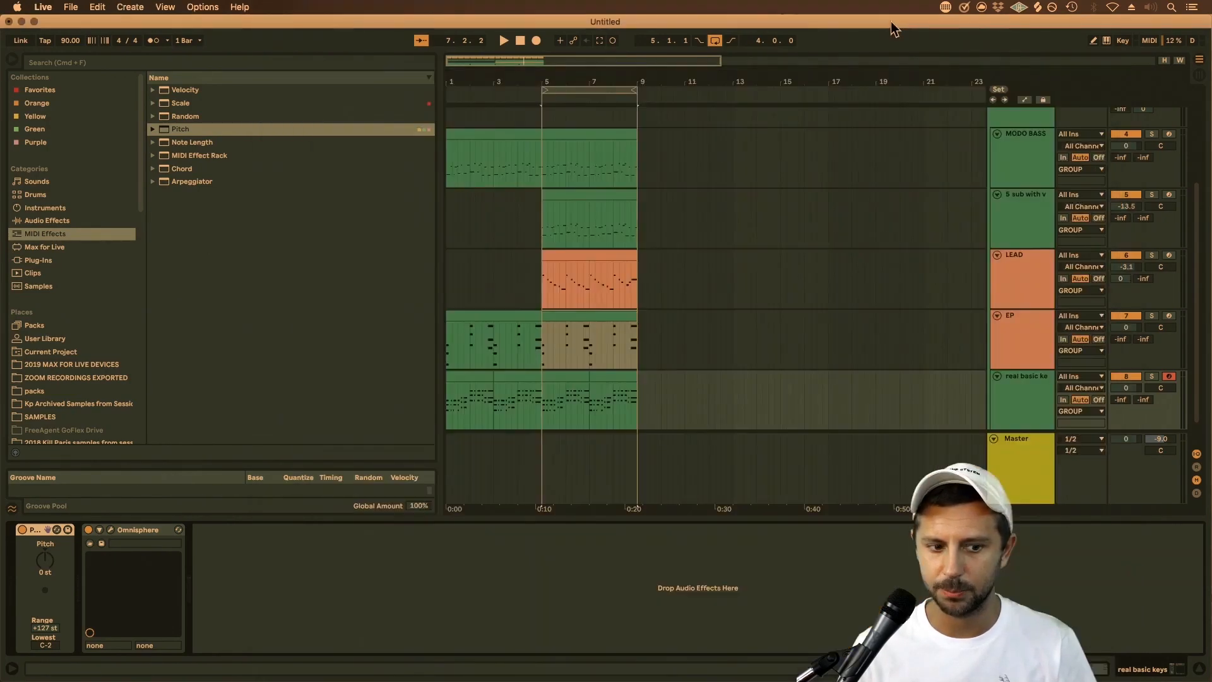
pyautogui.click(1041, 331)
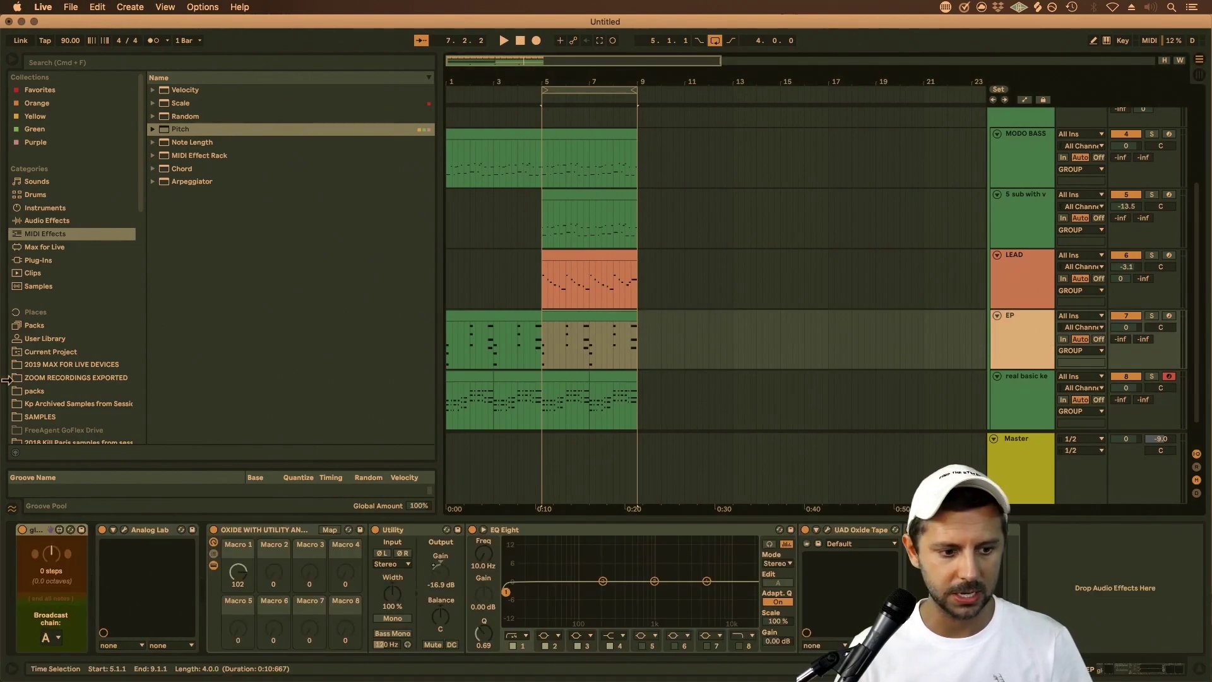
pyautogui.click(42, 535)
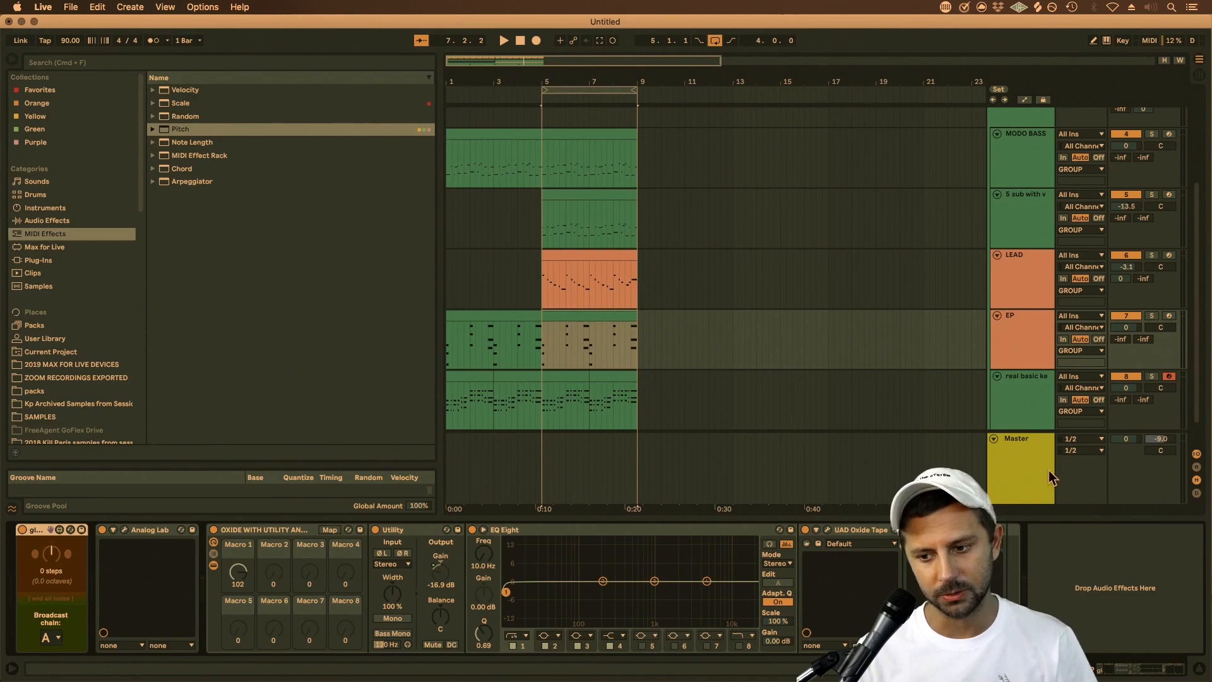
pyautogui.moveTo(1052, 478); pyautogui.dragTo(1051, 479)
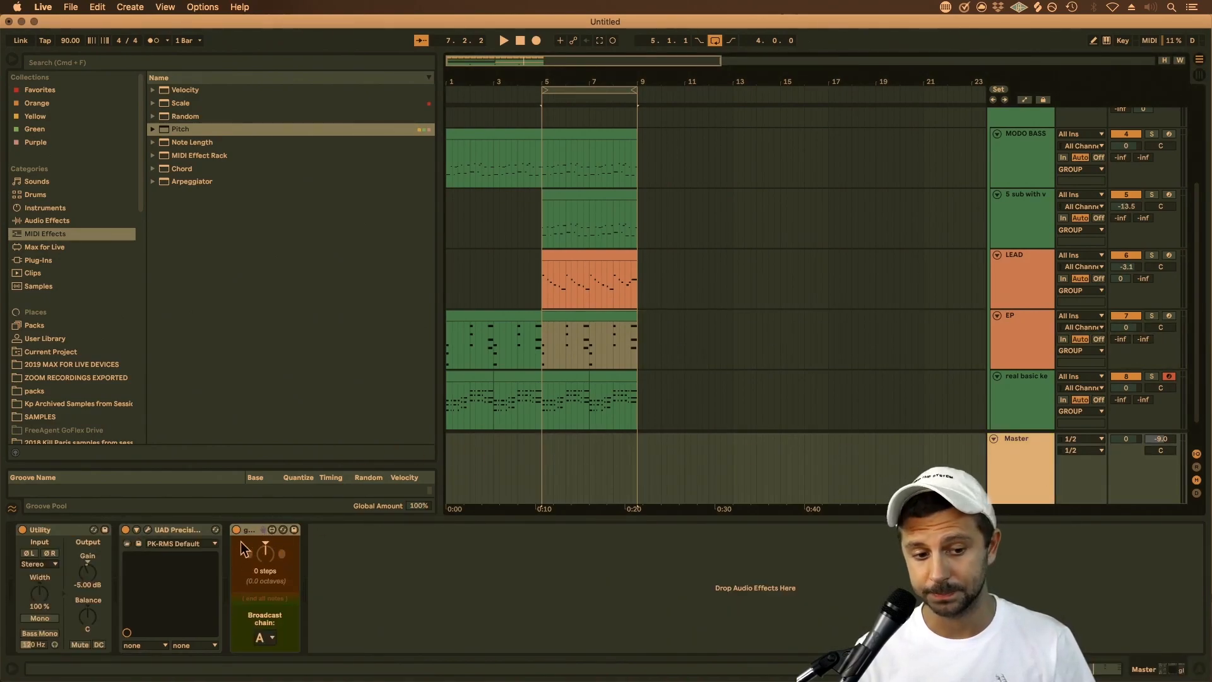
pyautogui.click(259, 637)
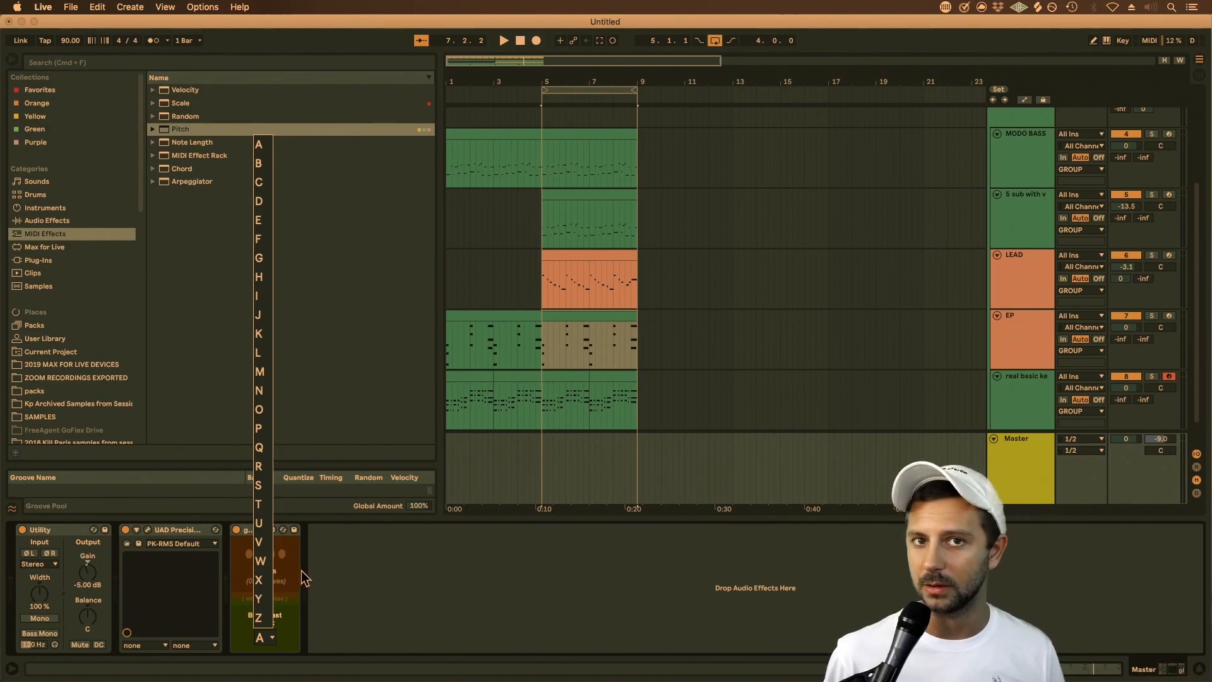
# Keep chain A, then review the devices on the MODO BASS, sub bass, LEAD and EP tracks.
pyautogui.click(666, 371)
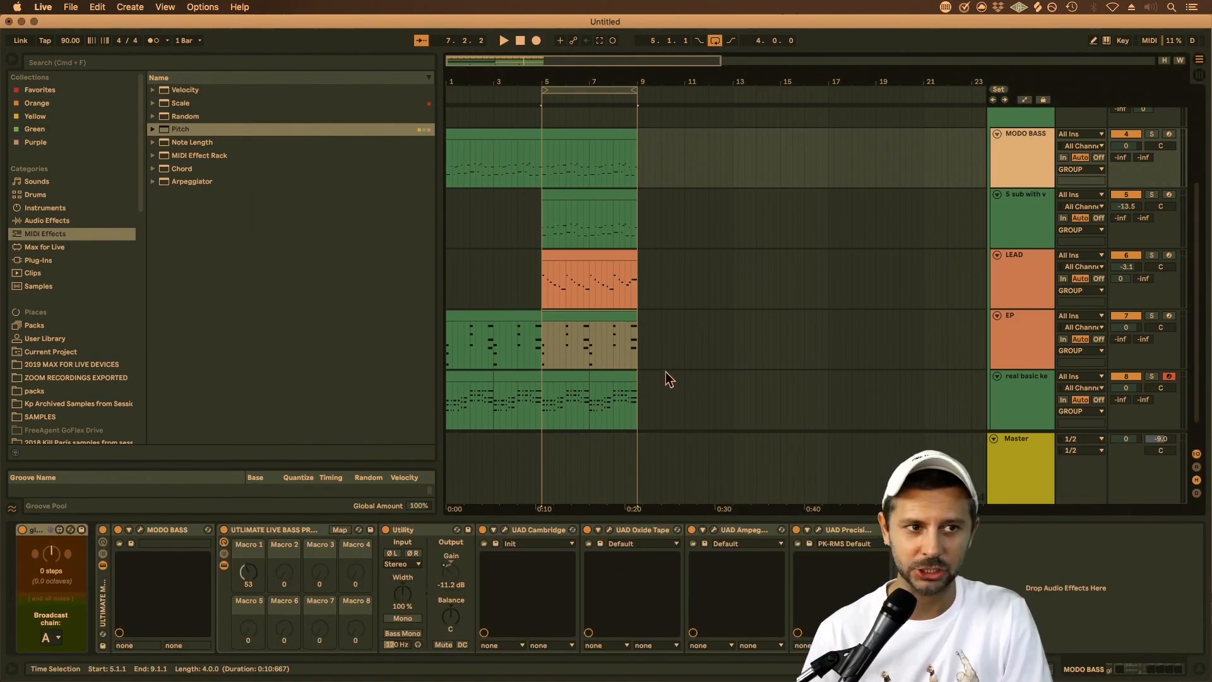
pyautogui.click(653, 125)
pyautogui.click(591, 134)
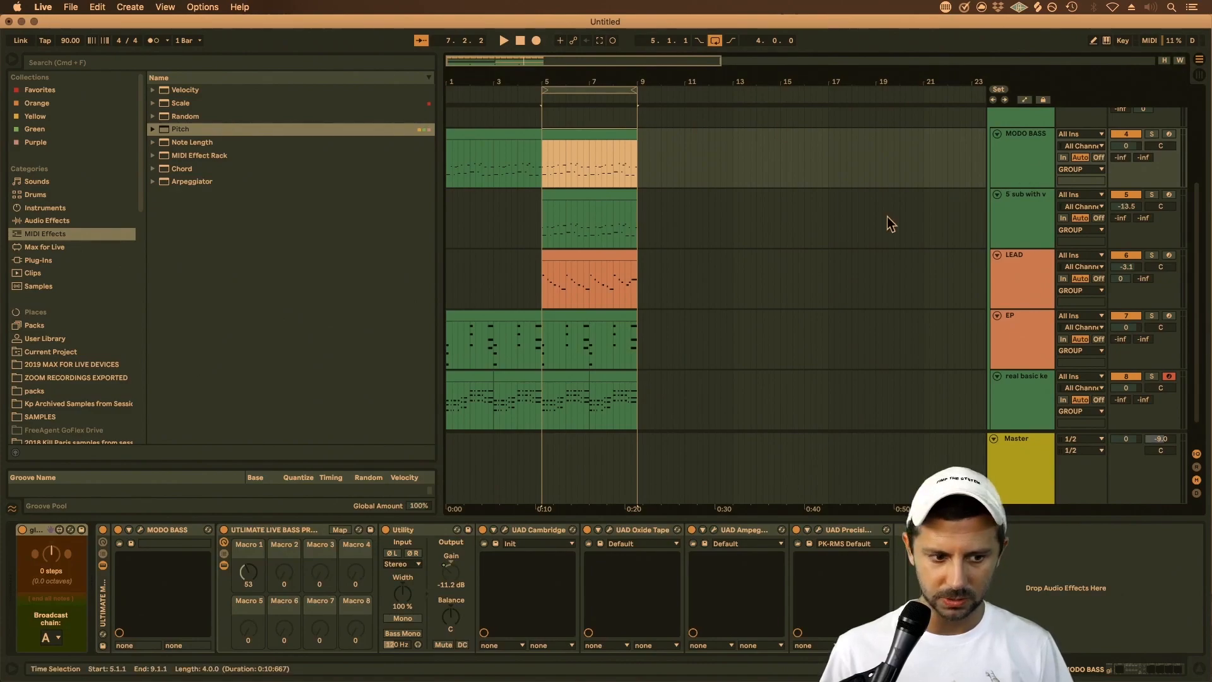
pyautogui.click(1022, 225)
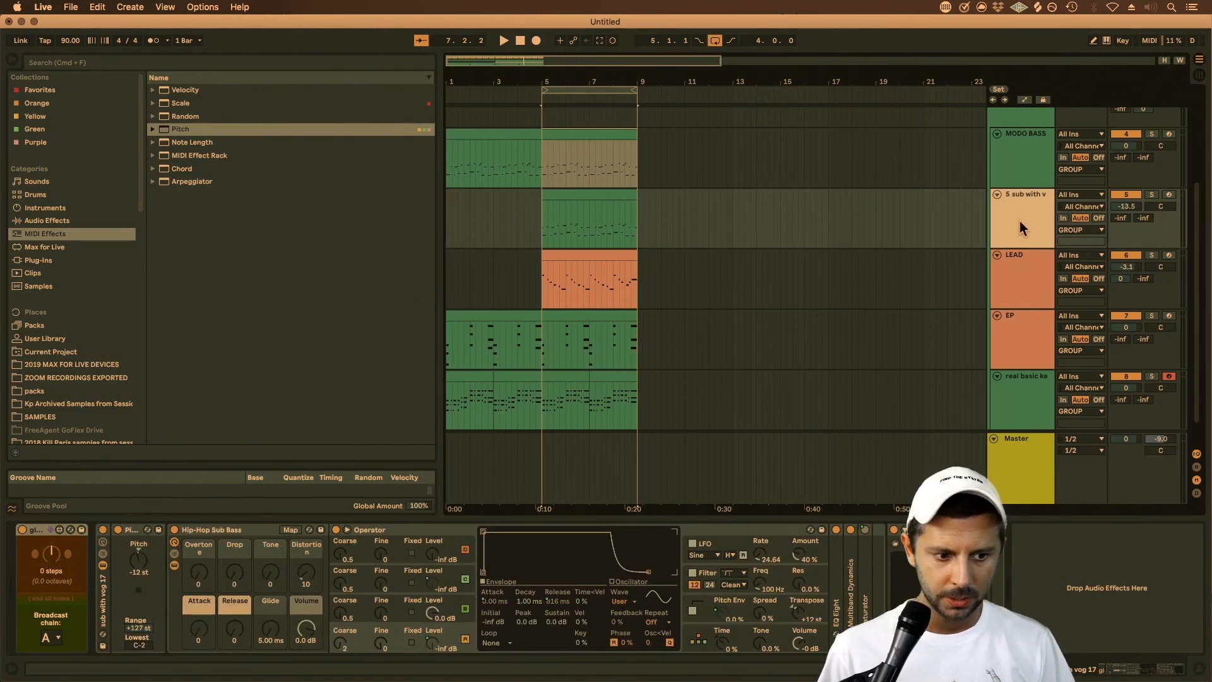
pyautogui.click(1045, 290)
pyautogui.click(1021, 351)
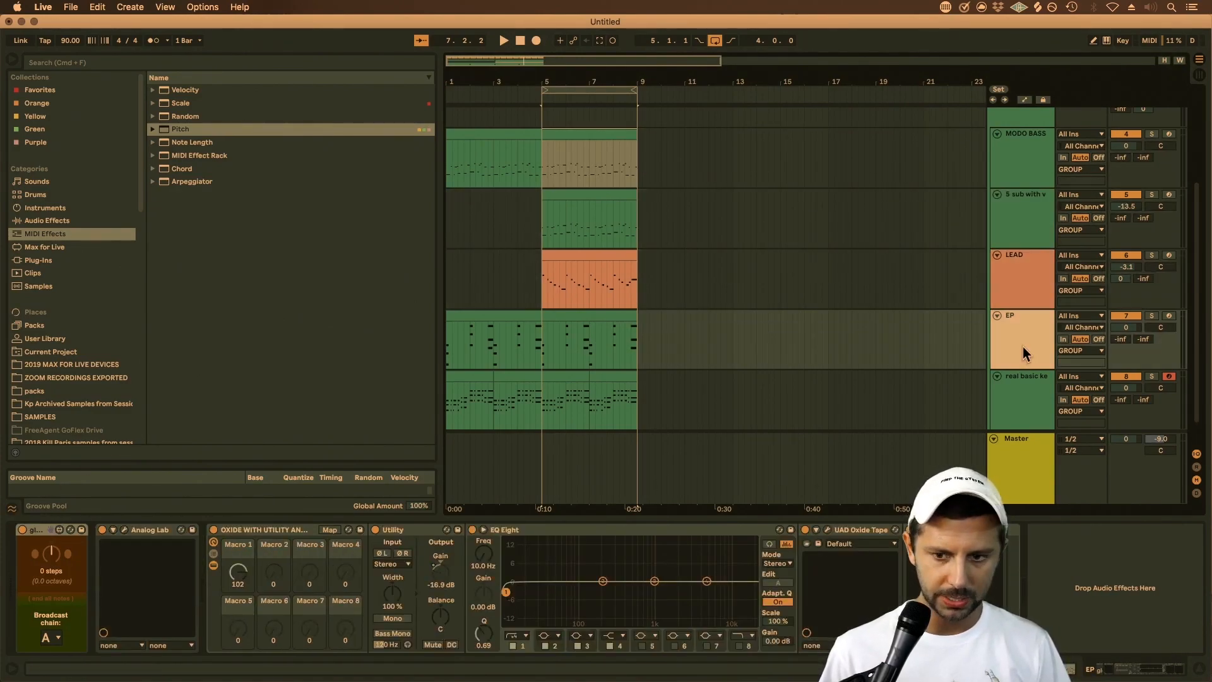
pyautogui.scroll(-1, 1023, 331)
pyautogui.click(1027, 370)
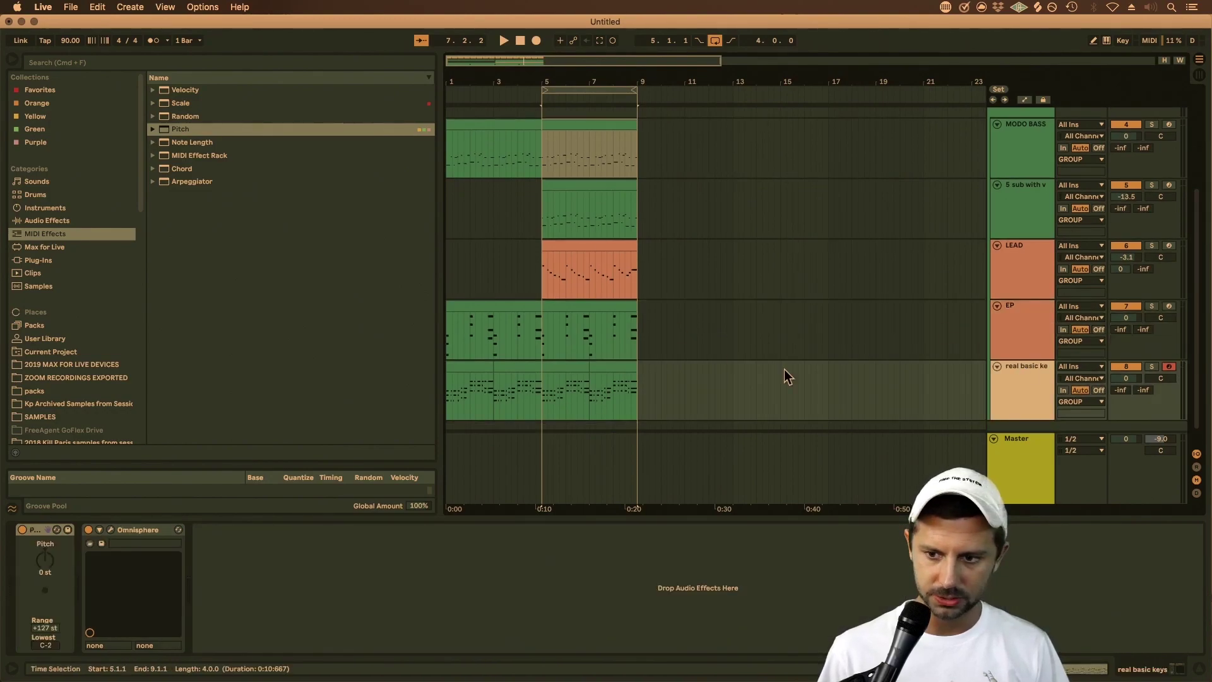
pyautogui.click(1018, 339)
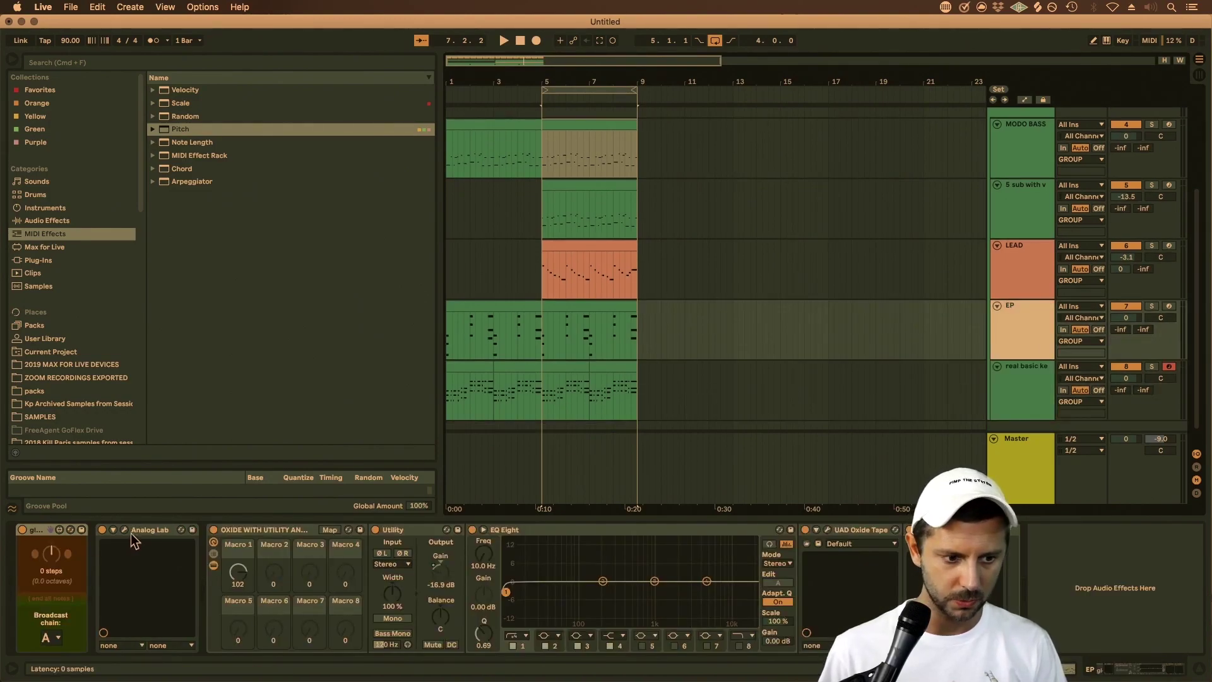
# Delete the standard Pitch device from the real basic keys track, then view the LEAD clip.
pyautogui.click(634, 402)
pyautogui.click(32, 532)
pyautogui.press('Delete')
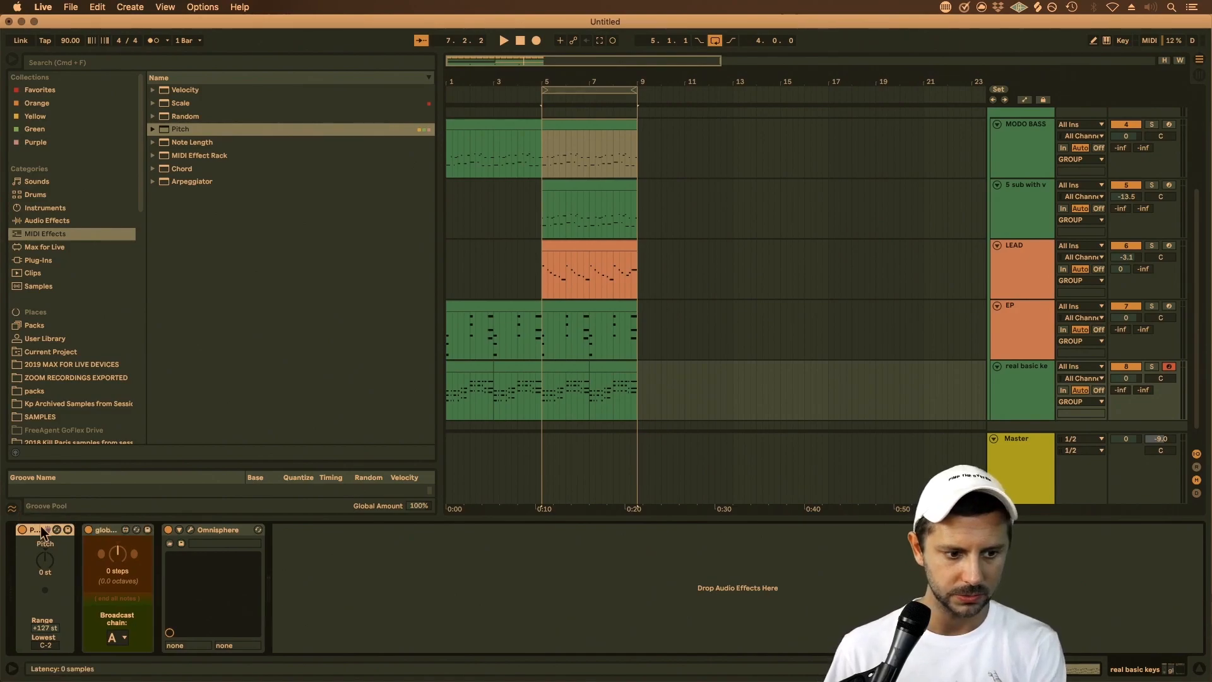
pyautogui.click(575, 247)
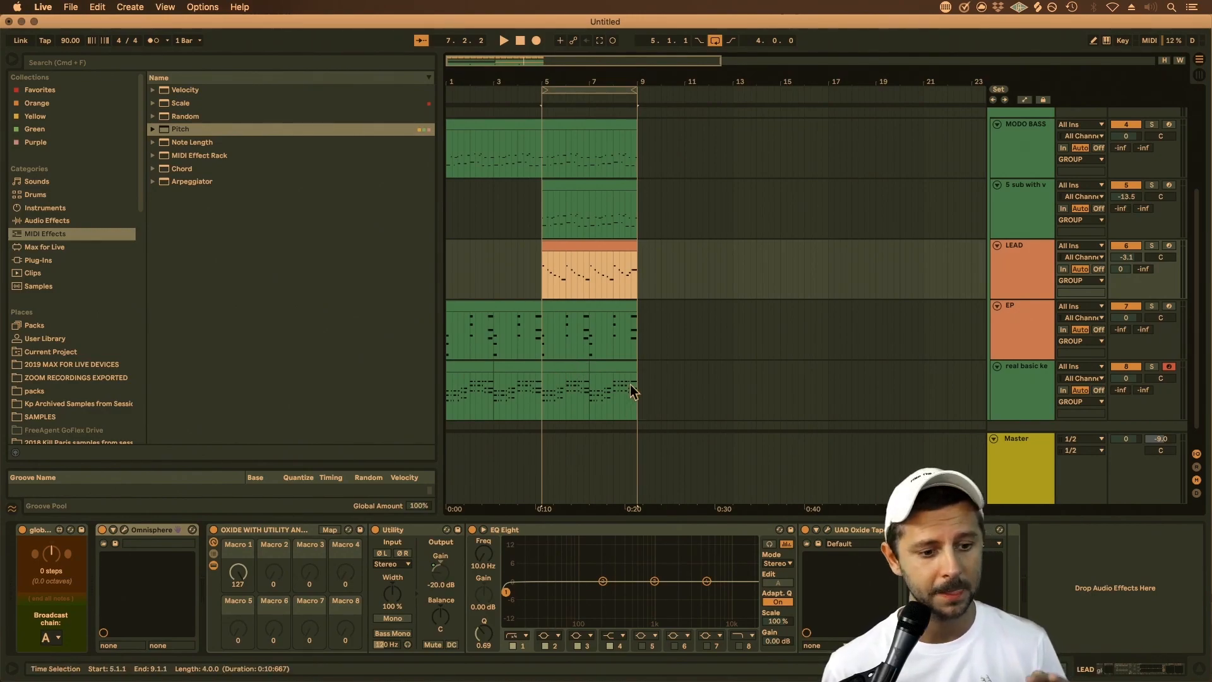
# Play the loop from the MODO BASS clip and show the Master track's Global Transpose device.
pyautogui.click(1011, 405)
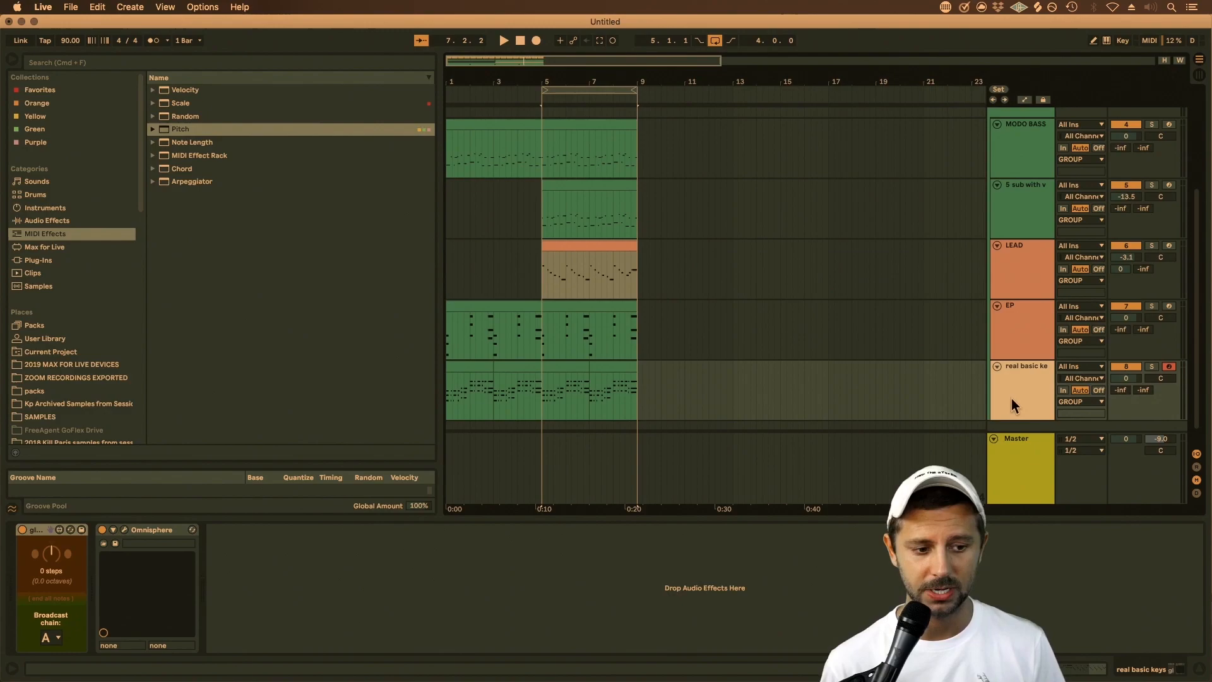
pyautogui.click(599, 123)
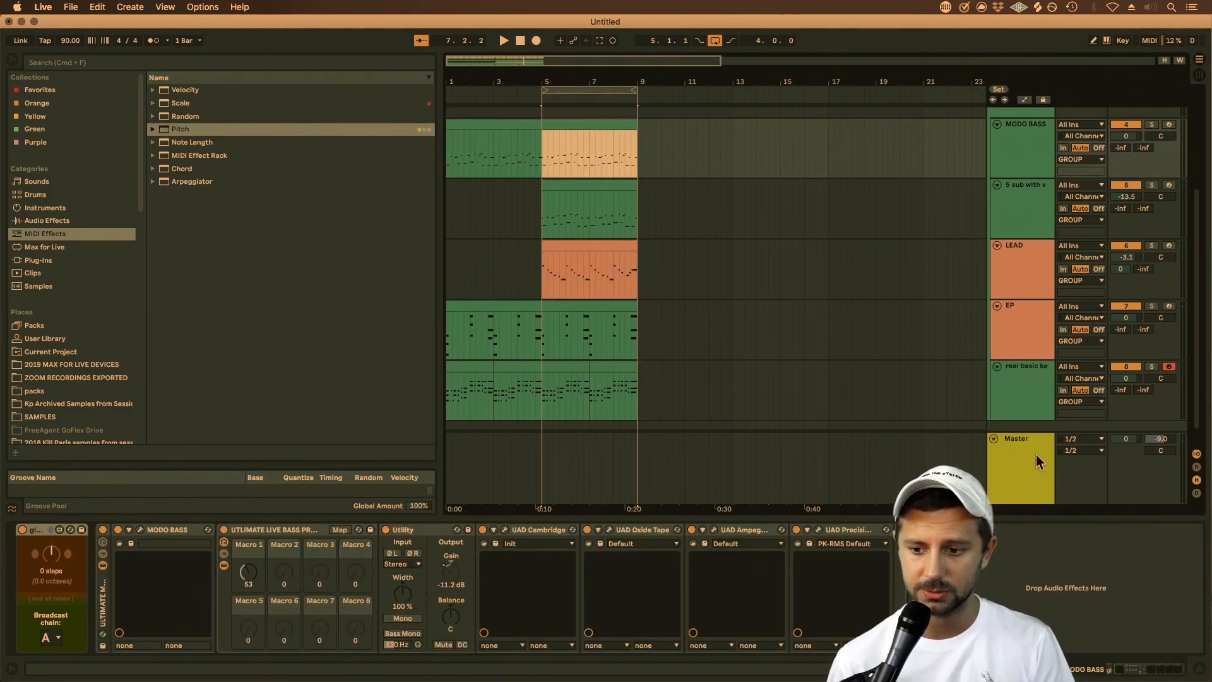
pyautogui.press('space')
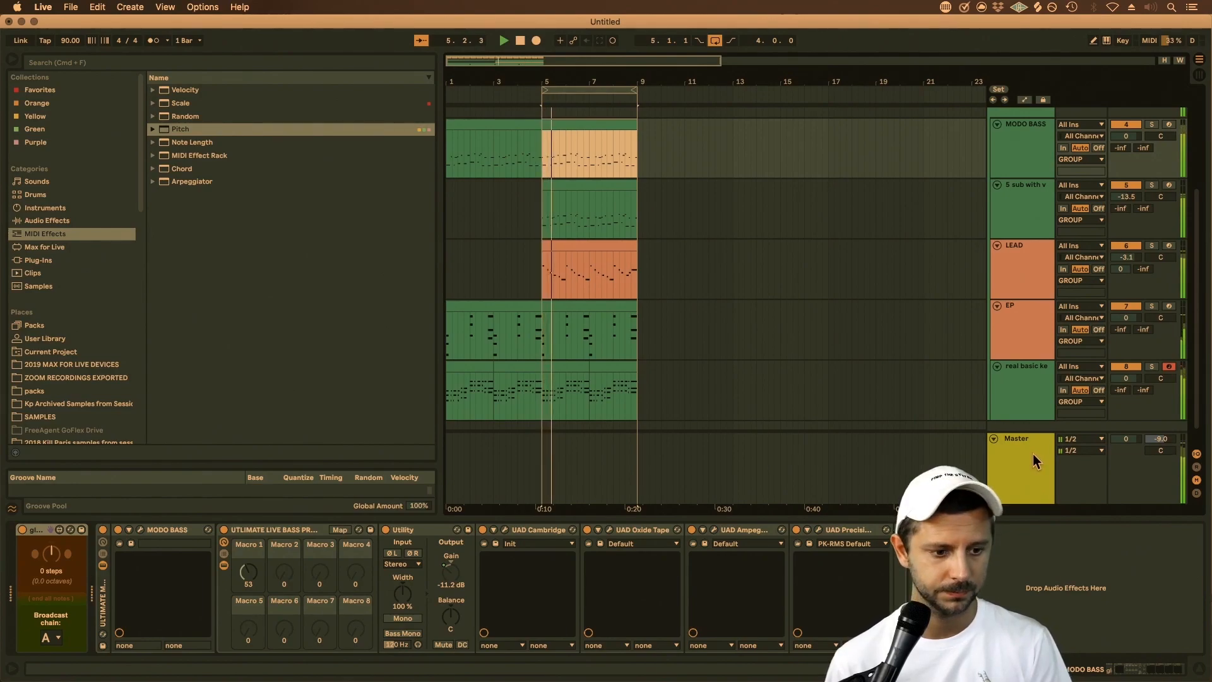
pyautogui.click(1032, 455)
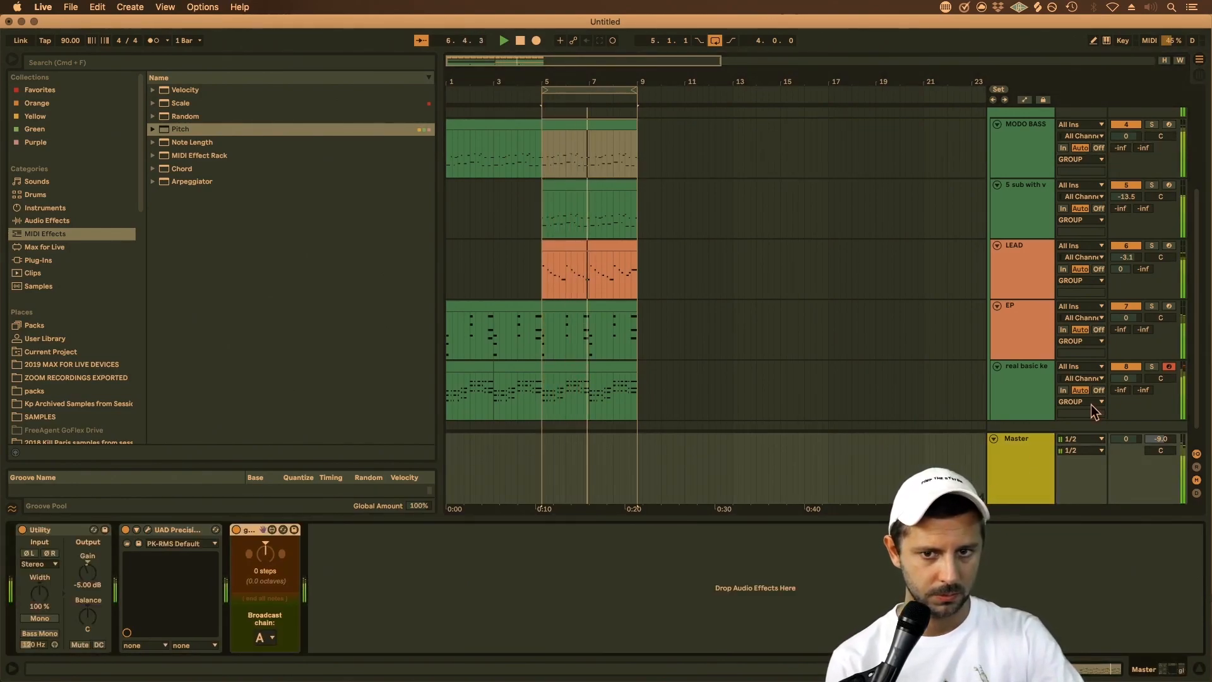
pyautogui.press('space')
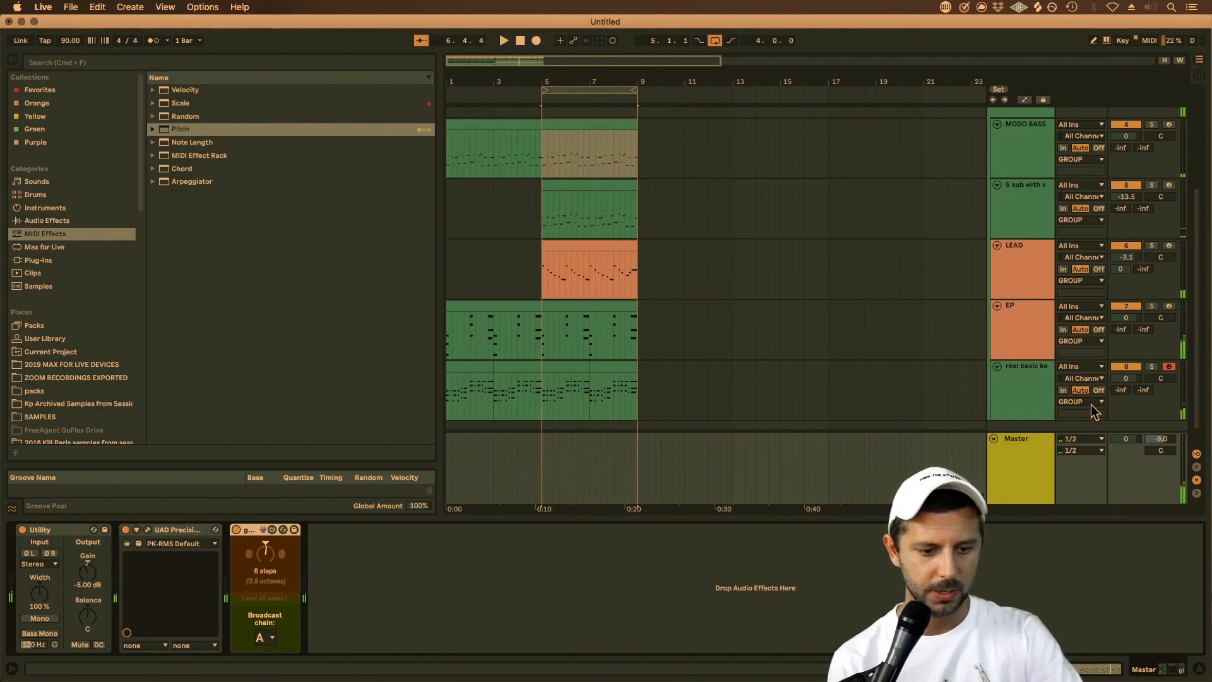
# Replay the loop while shifting the song's key from the Master Global Transpose knob, ending at 0 steps.
pyautogui.press('space')
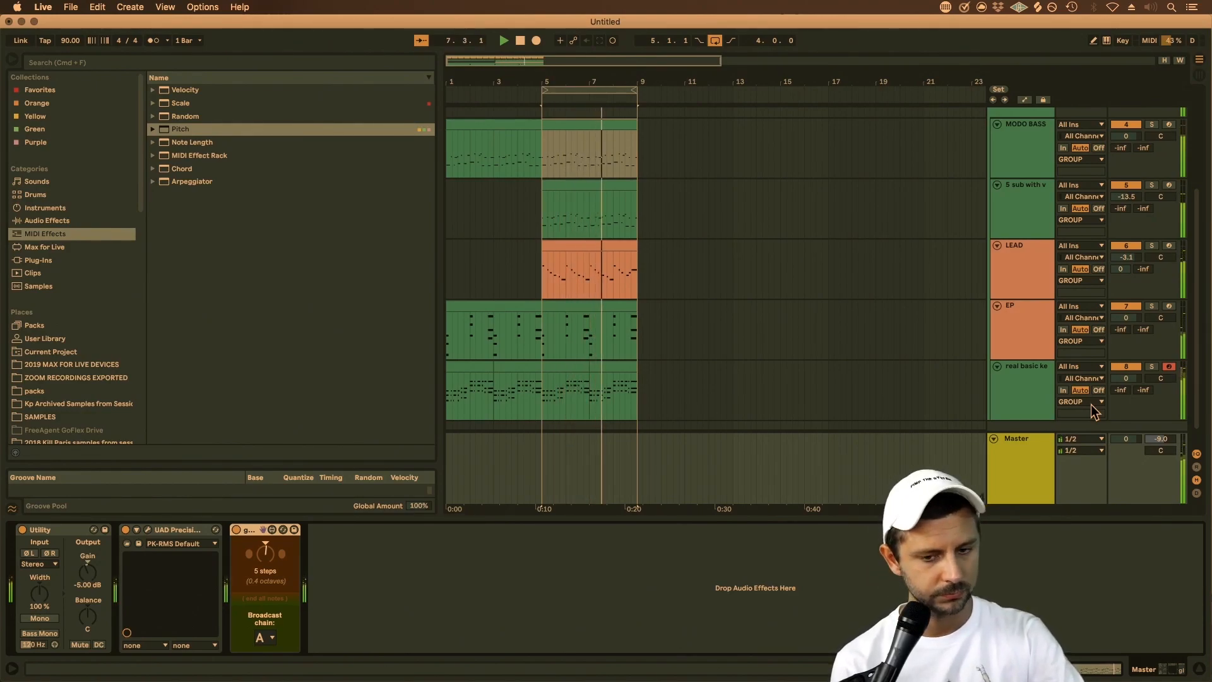
pyautogui.press('space')
pyautogui.click(405, 582)
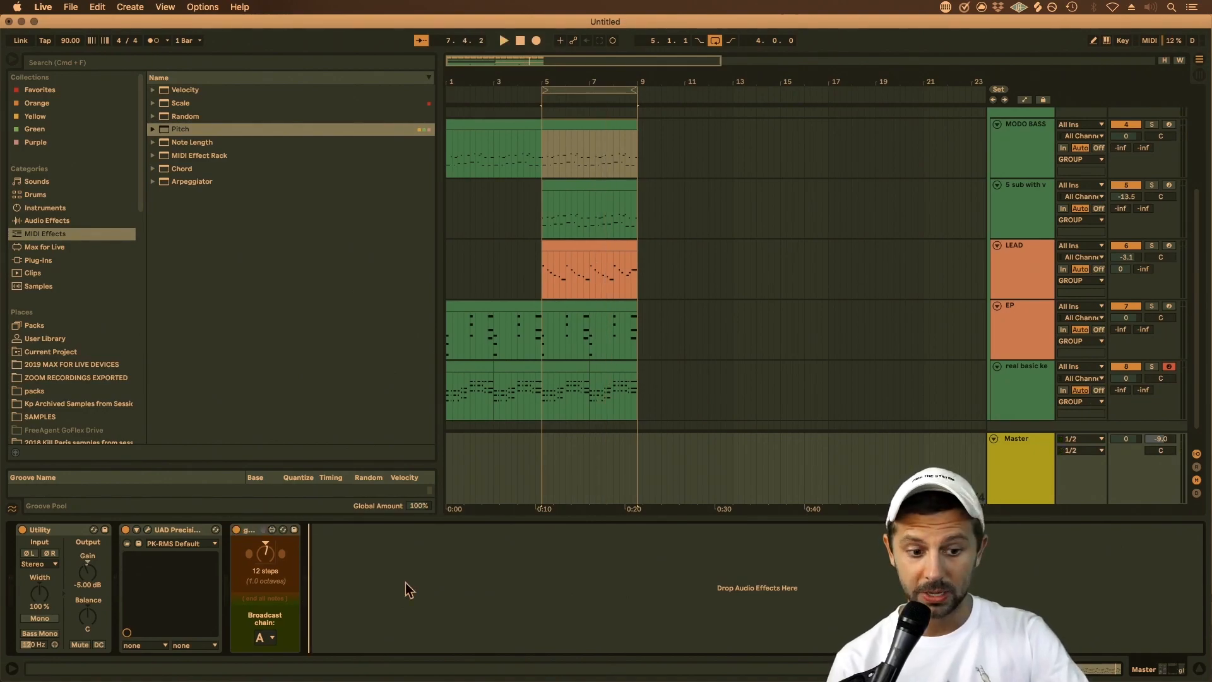
pyautogui.press('space')
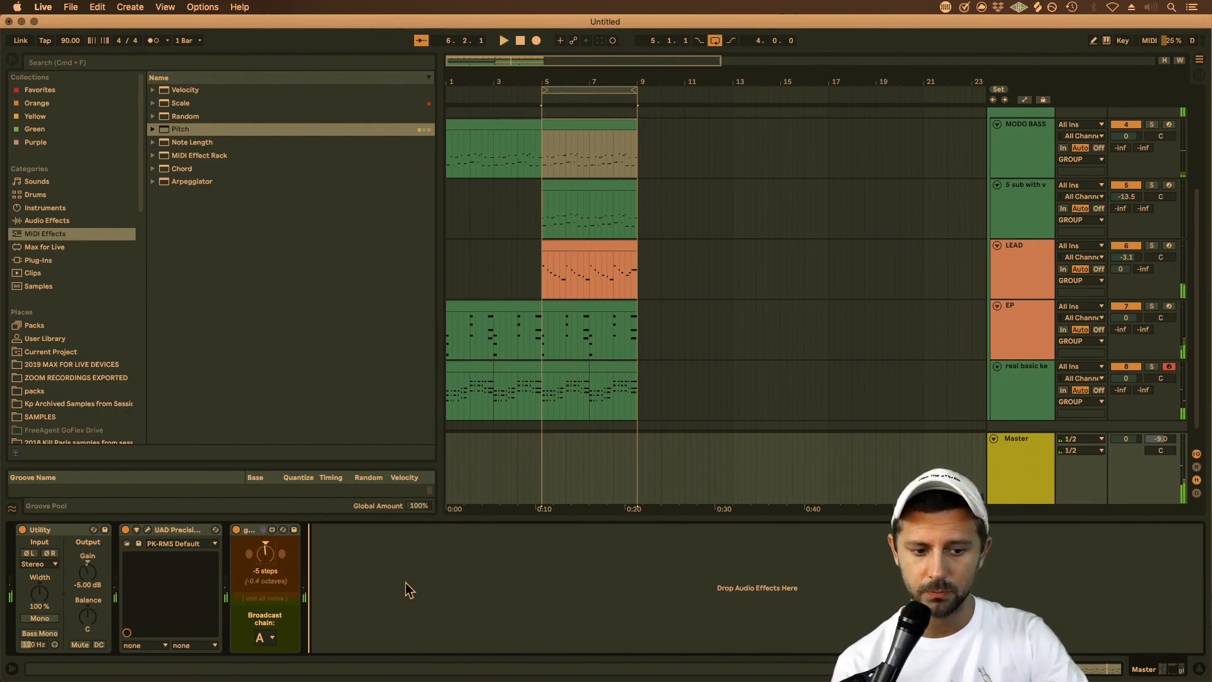
pyautogui.press('space')
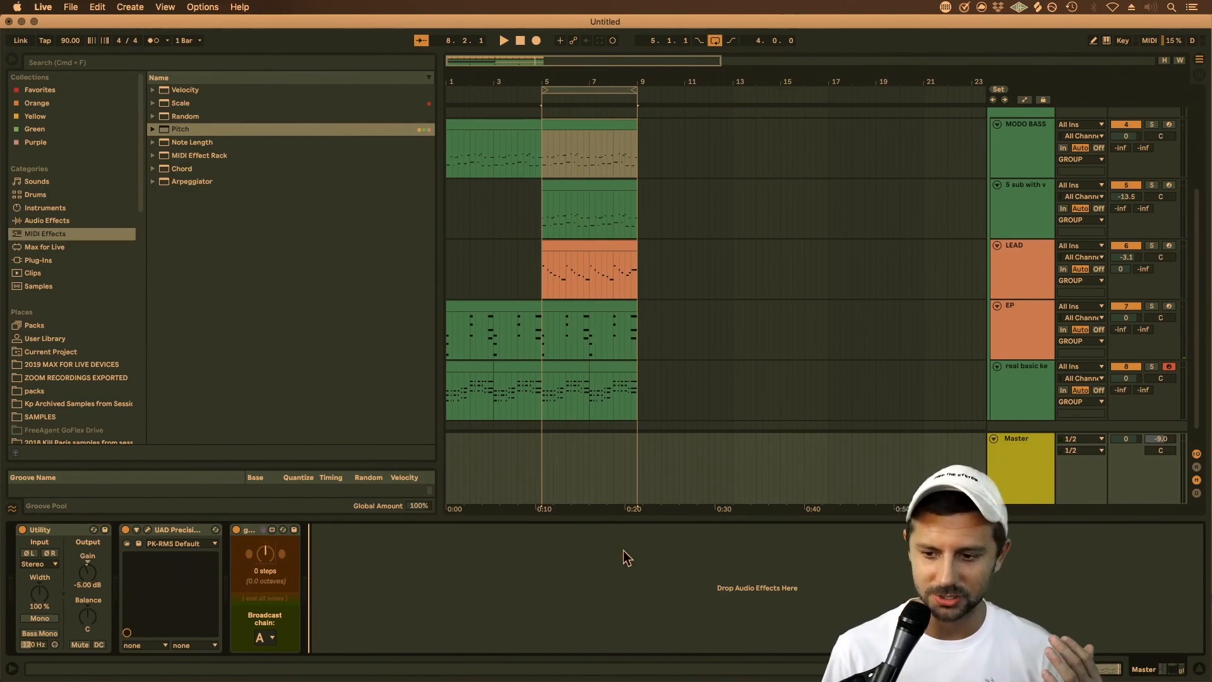
pyautogui.click(793, 656)
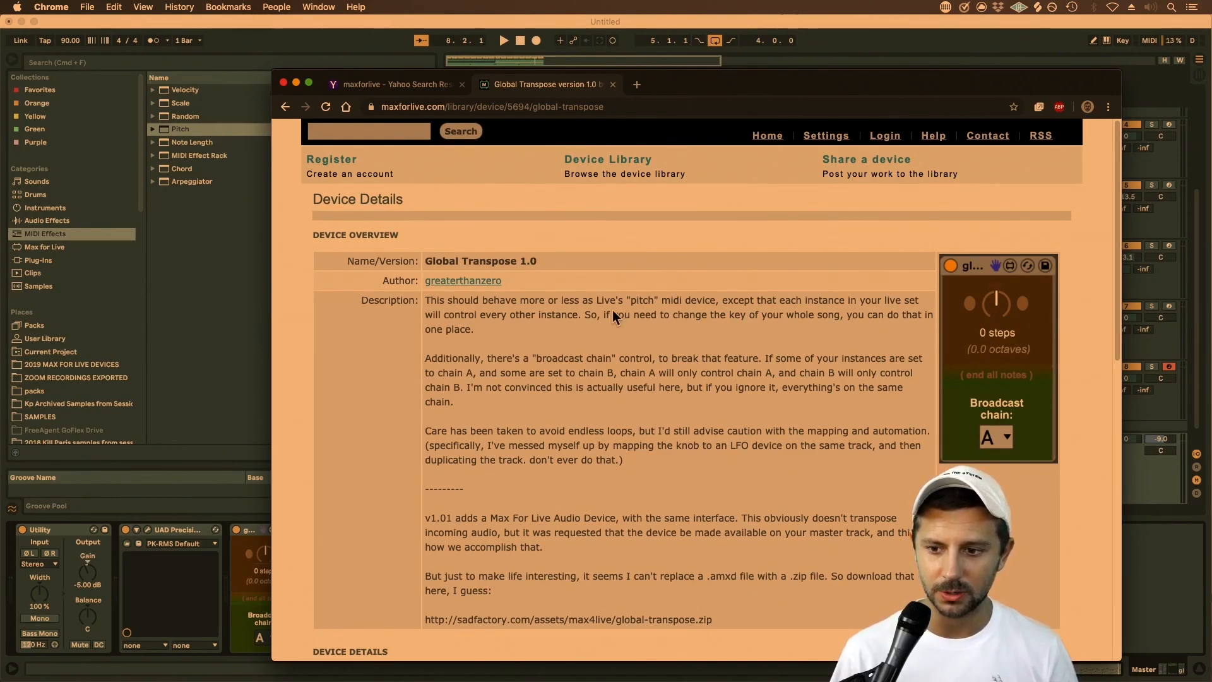
pyautogui.click(881, 26)
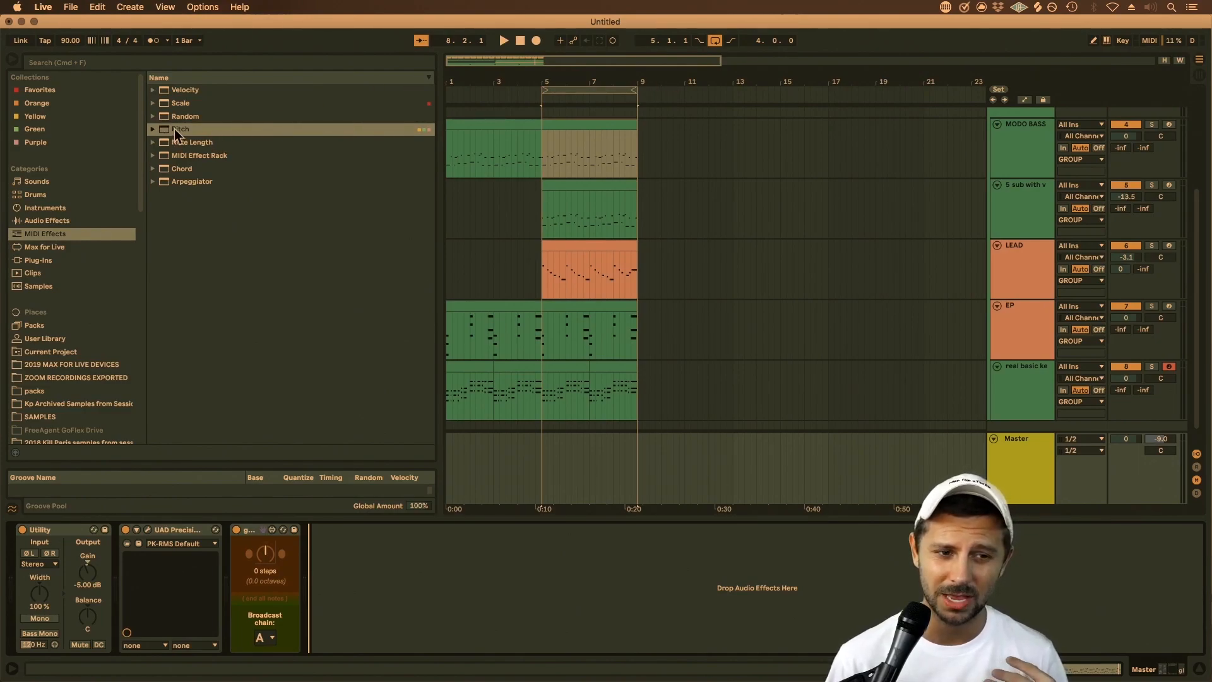
# Add a trial Pitch device to the real basic keys track, then delete it again.
pyautogui.moveTo(176, 134); pyautogui.dragTo(473, 581)
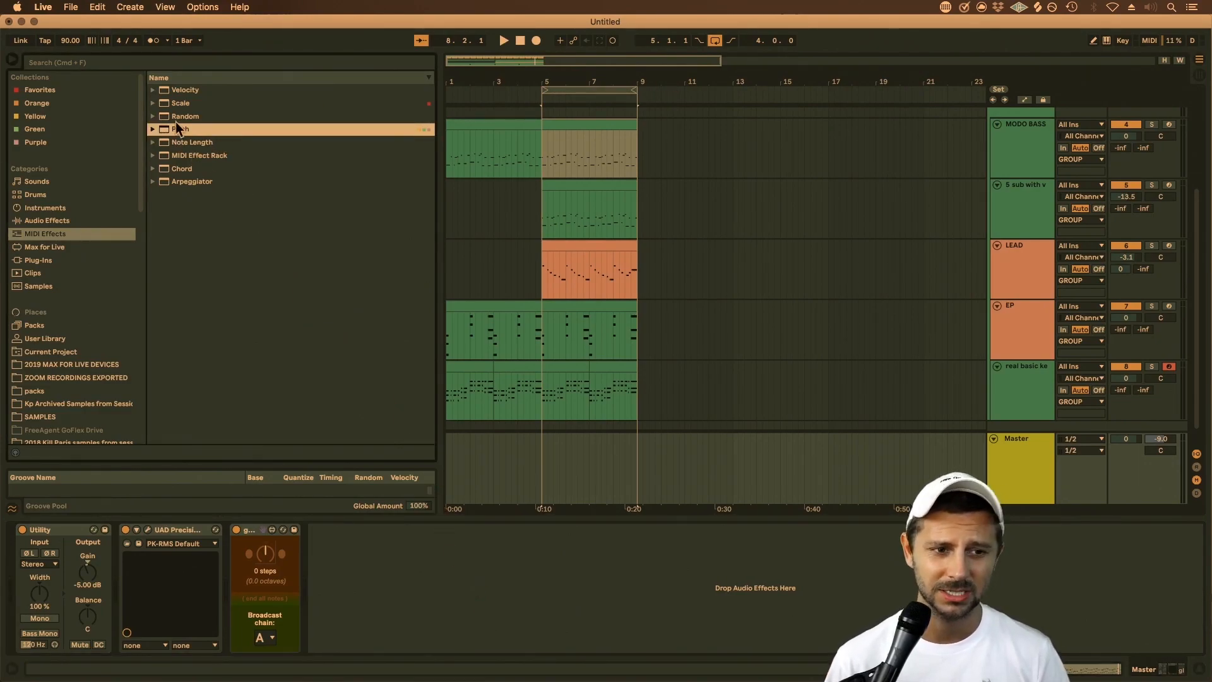
pyautogui.click(1034, 383)
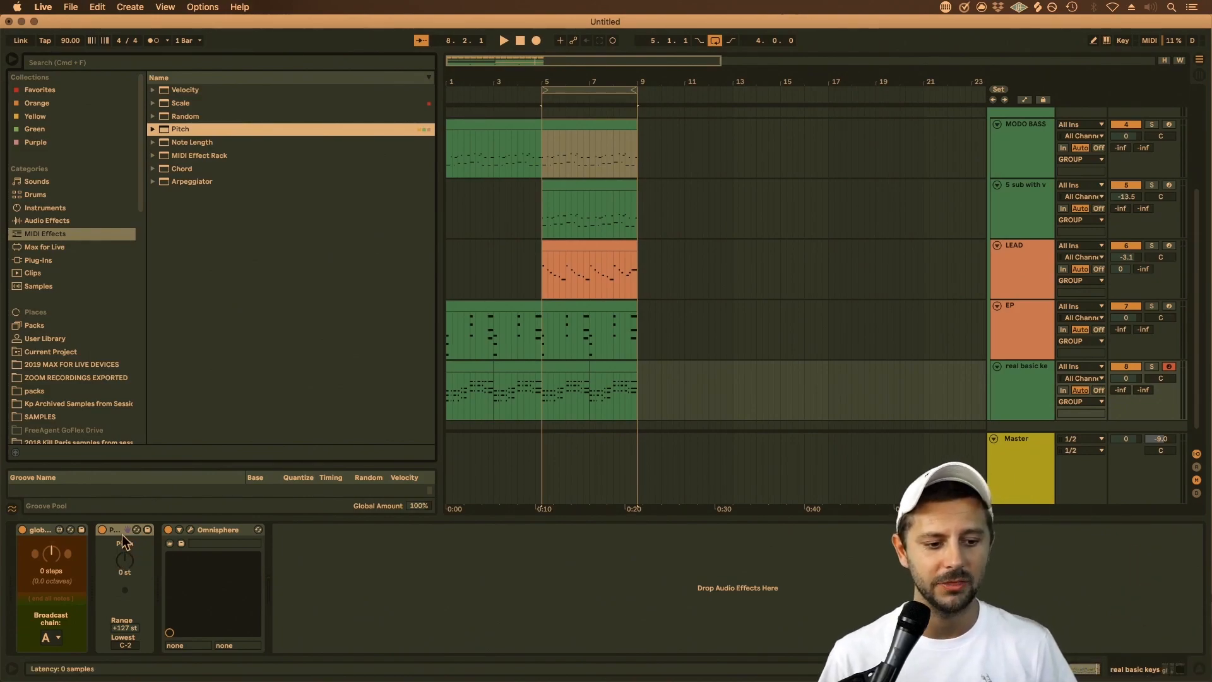
pyautogui.click(109, 567)
pyautogui.press('Delete')
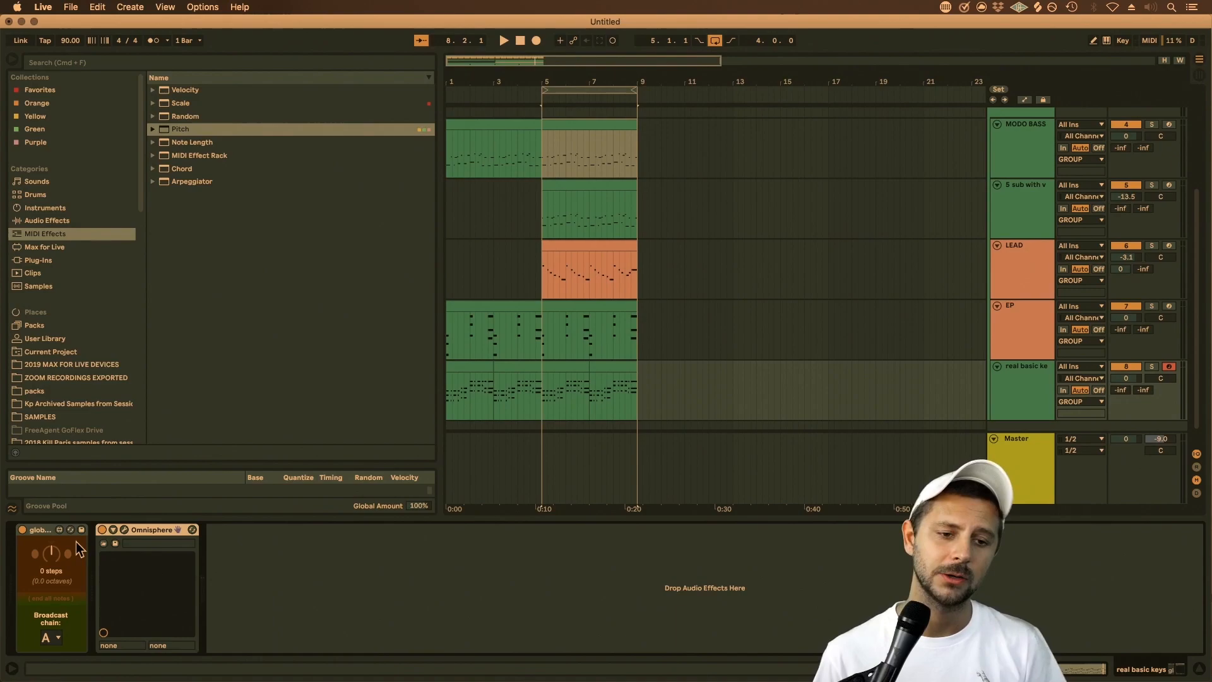